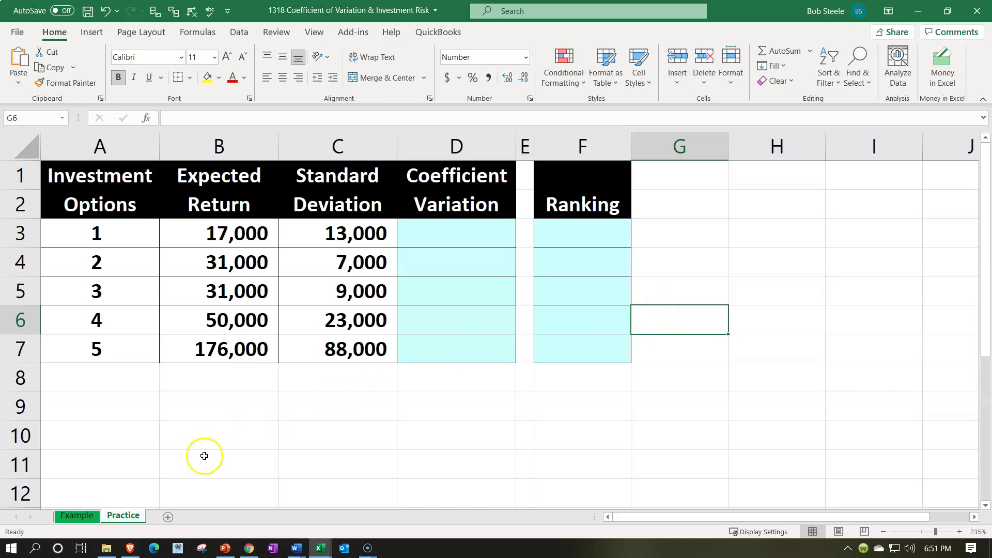
- Review the expected return and standard deviation values in rows 3 to 5
{"action": "left_click", "coordinate": [82, 516]}
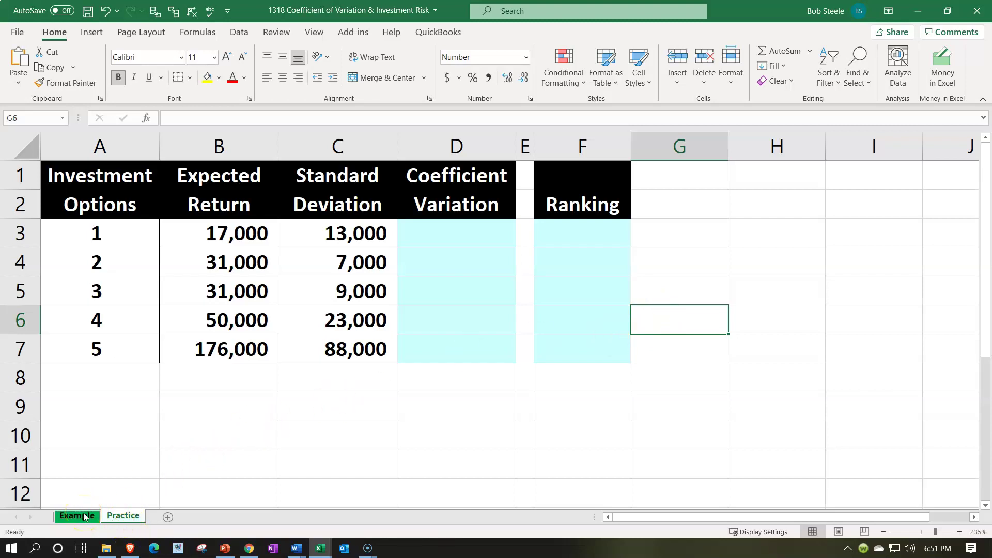
{"action": "left_click", "coordinate": [166, 297]}
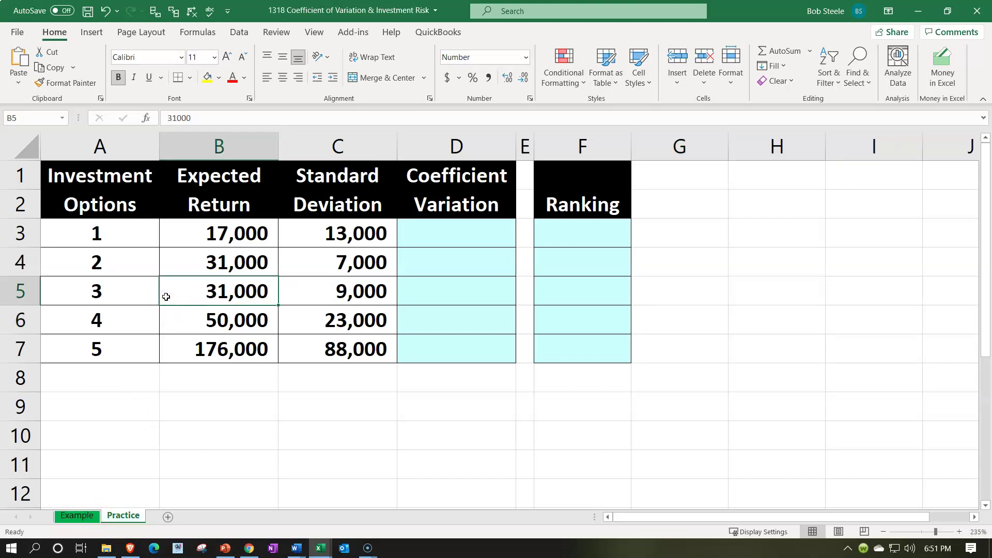
{"action": "key", "text": "Right"}
{"action": "key", "text": "Right"}
{"action": "key", "text": "Right"}
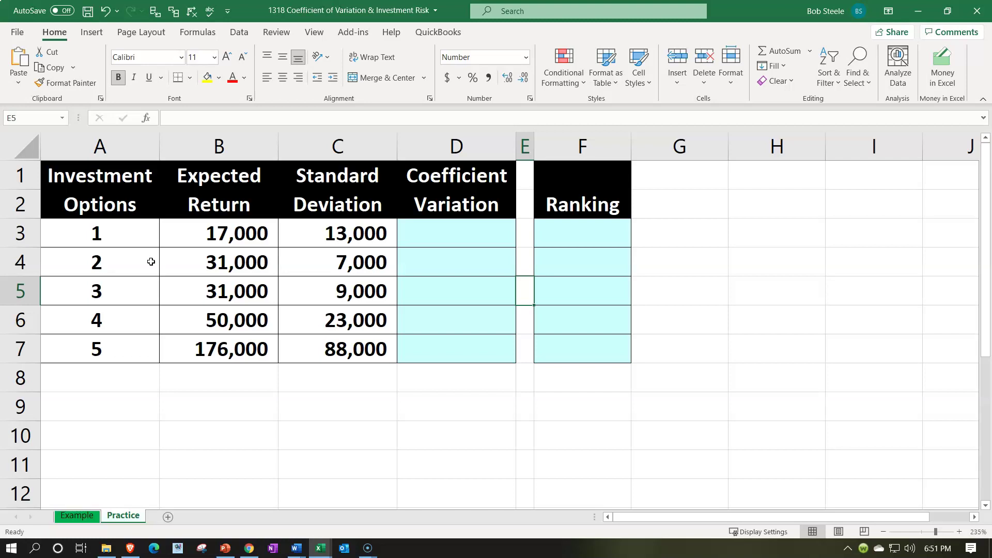
{"action": "left_click", "coordinate": [223, 237]}
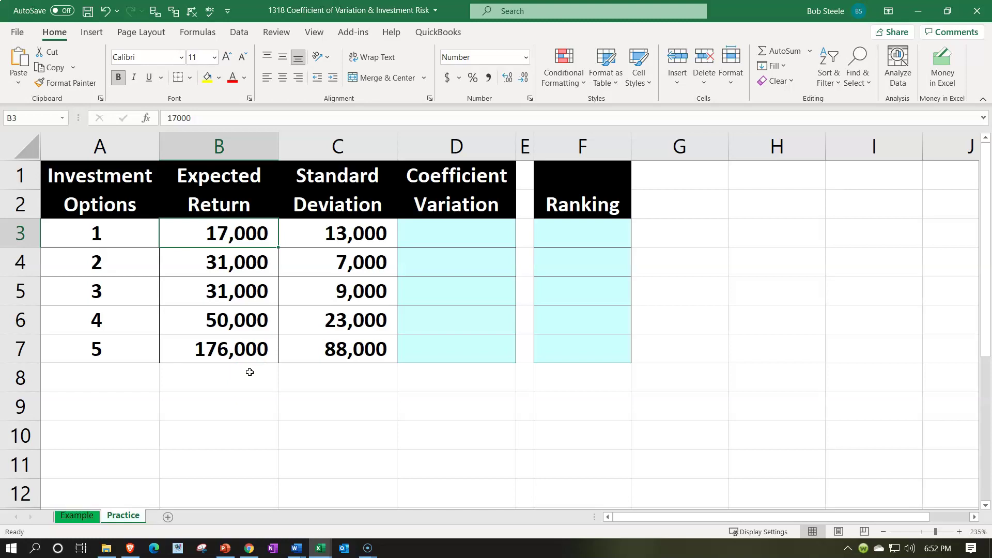
{"action": "key", "text": "Right"}
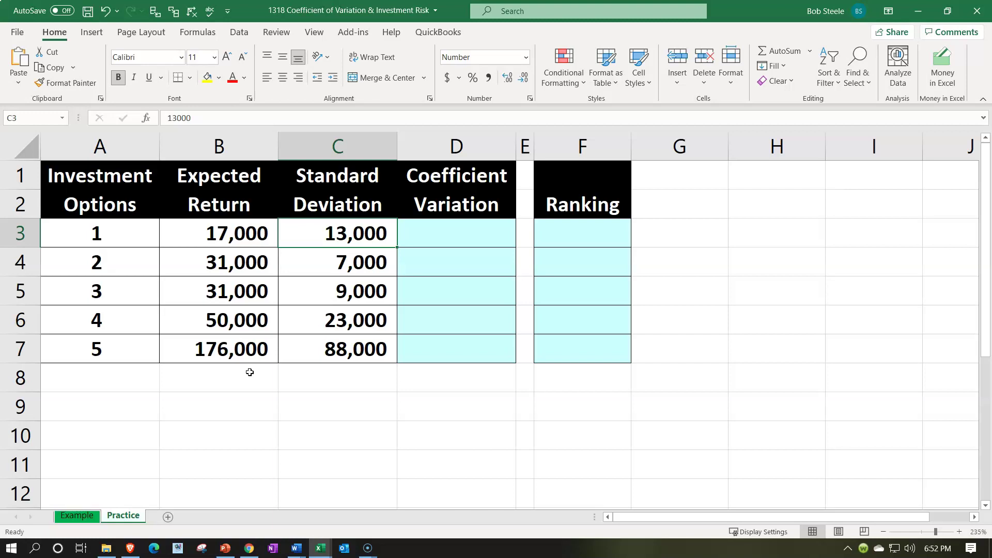
{"action": "key", "text": "Left"}
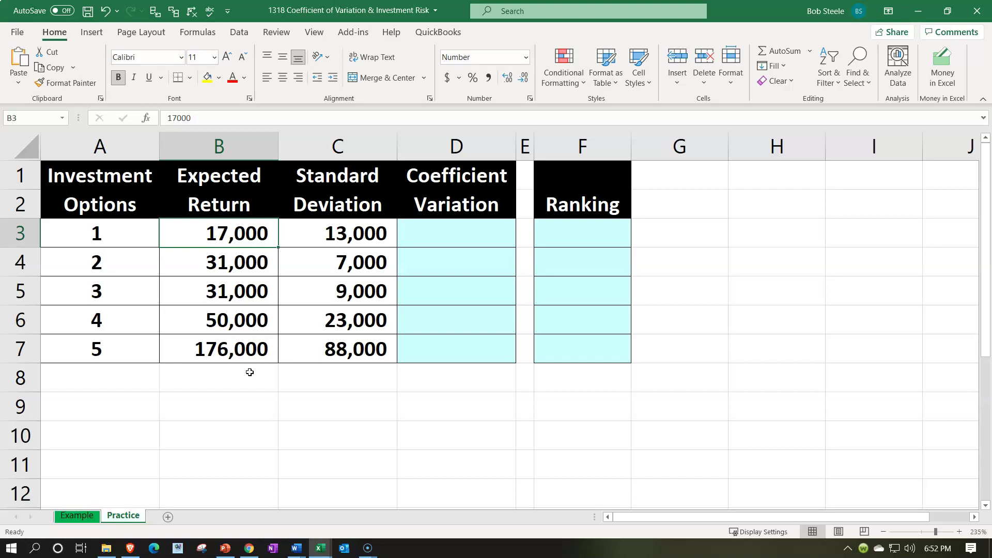
- Enter =C3/B3 in D3 for the first investment's coefficient of variation
{"action": "key", "text": "Right"}
{"action": "key", "text": "Right"}
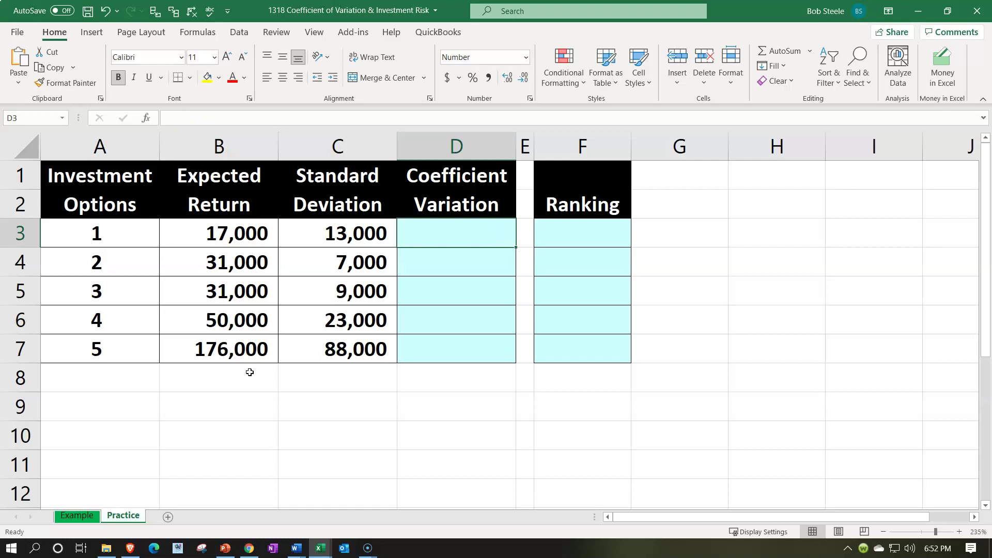
{"action": "type", "text": "="}
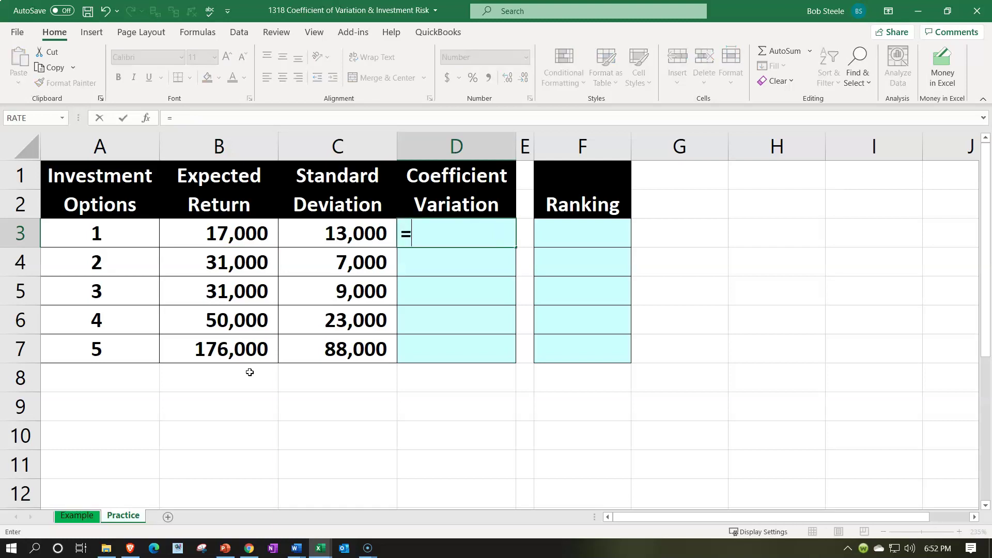
{"action": "key", "text": "Left"}
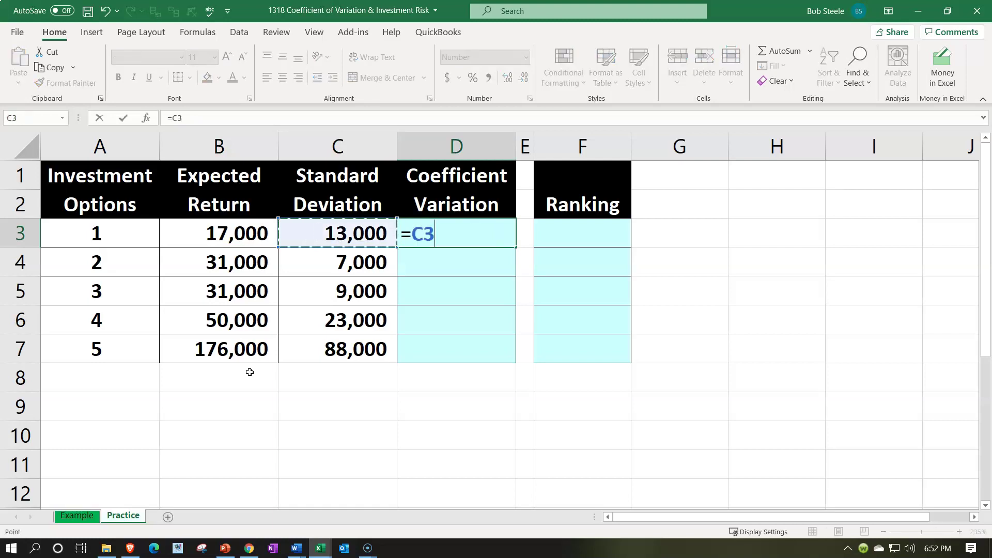
{"action": "type", "text": "/"}
{"action": "key", "text": "Left"}
{"action": "key", "text": "Left"}
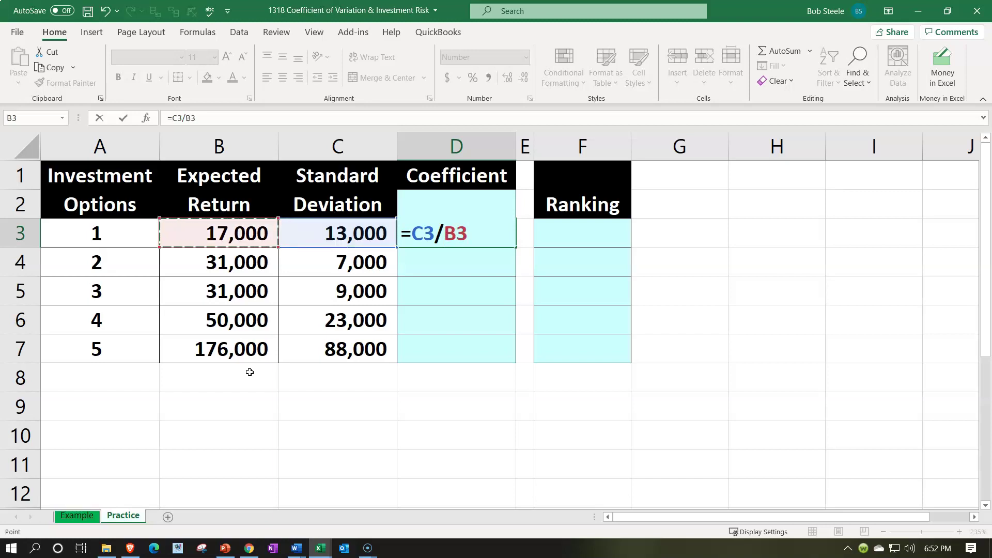
{"action": "key", "text": "ctrl+Return"}
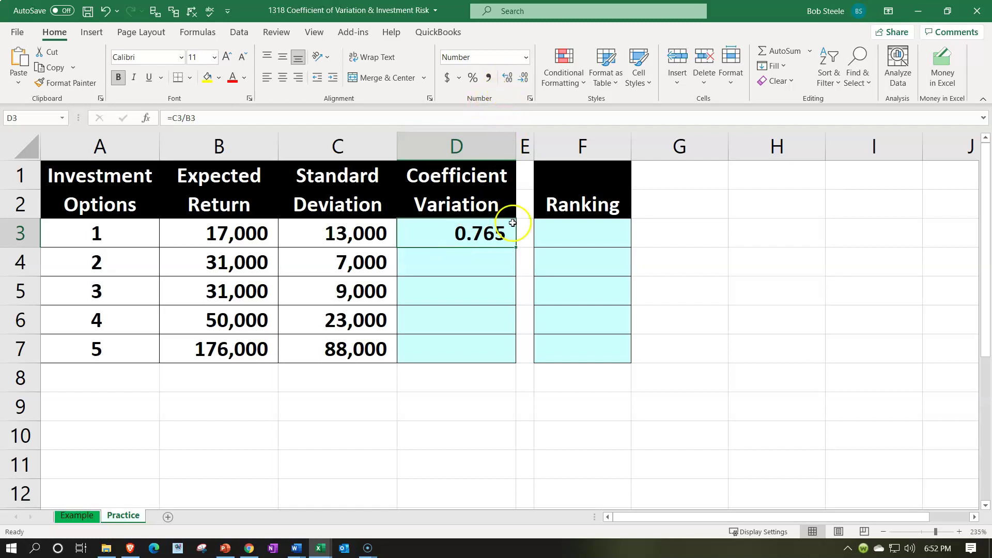
- Enter =C4/B4 in D4 and =C5/B5 in D5 for options 2 and 3
{"action": "left_click", "coordinate": [487, 254]}
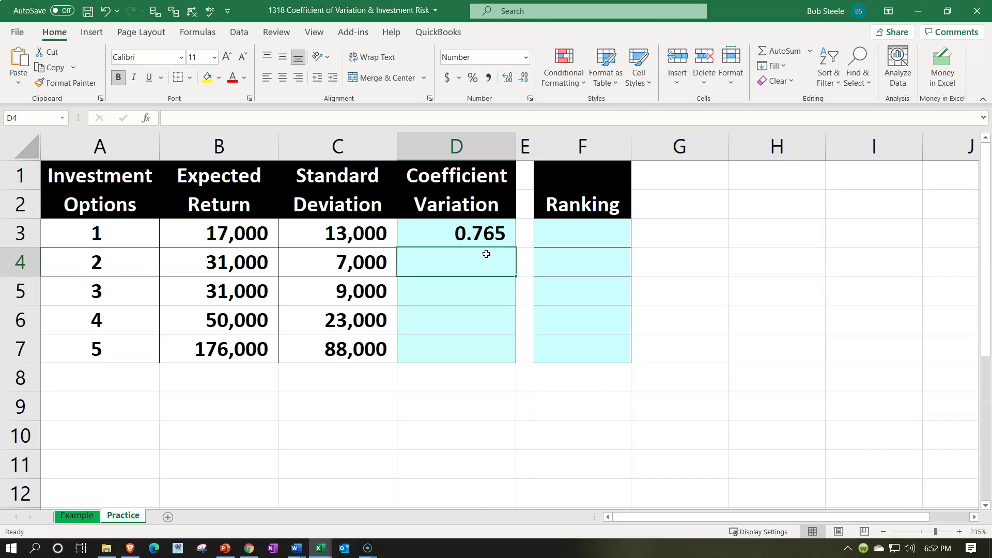
{"action": "type", "text": "="}
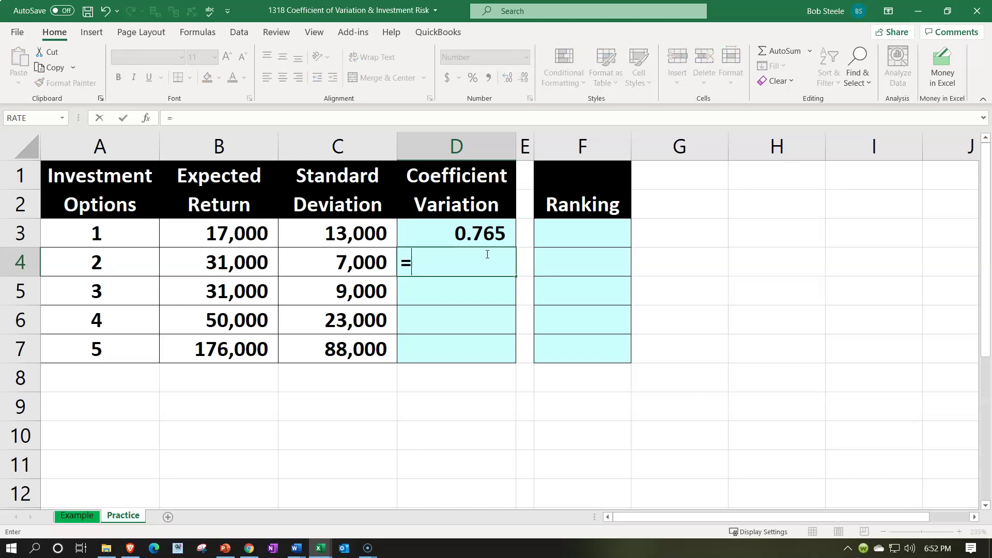
{"action": "key", "text": "Left"}
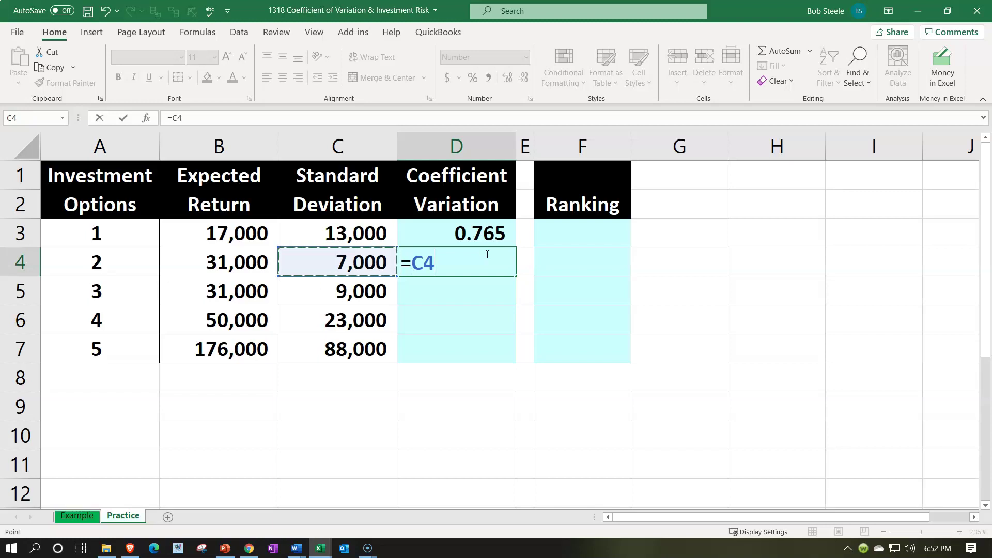
{"action": "type", "text": "/"}
{"action": "key", "text": "Left"}
{"action": "key", "text": "Left"}
{"action": "key", "text": "Return"}
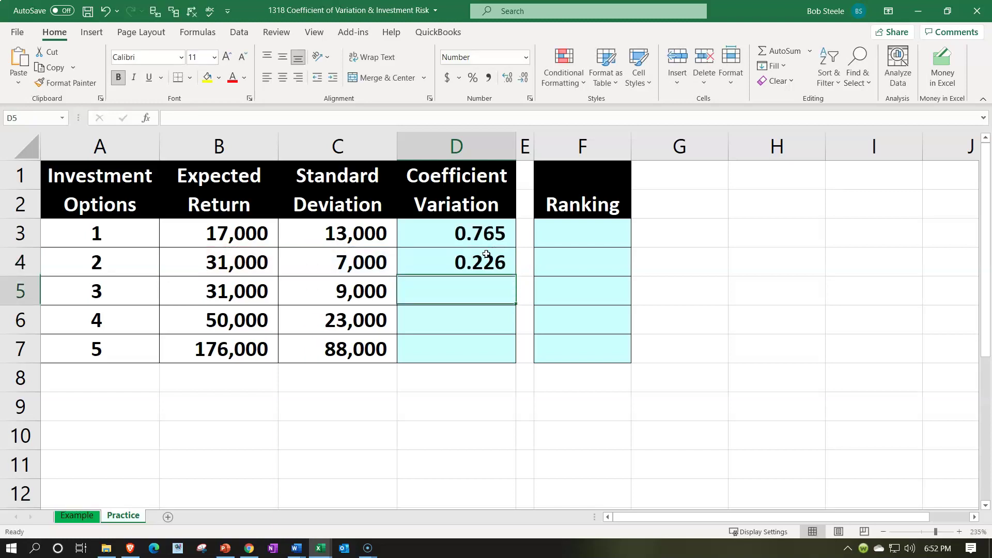
{"action": "type", "text": "="}
{"action": "key", "text": "Left"}
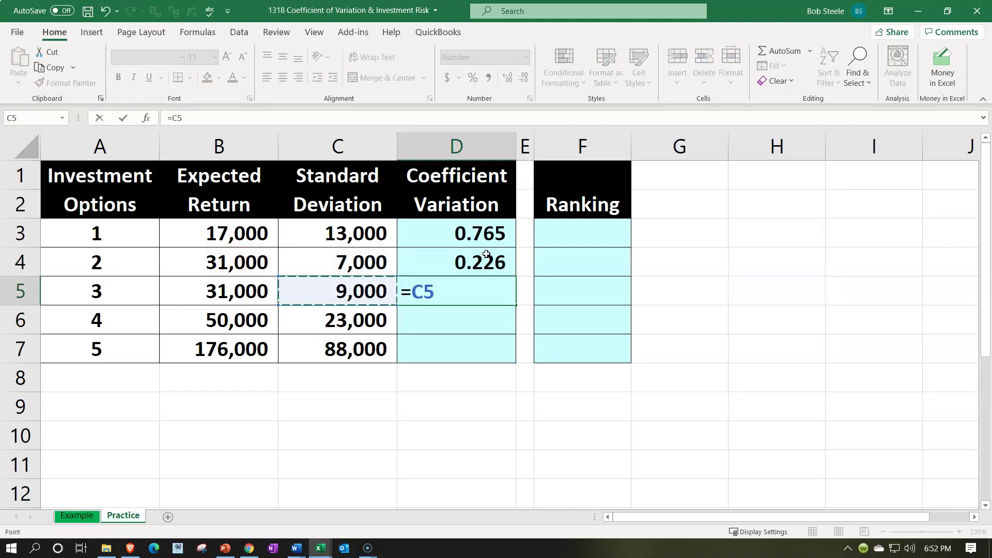
{"action": "type", "text": "/"}
{"action": "key", "text": "Left"}
- Enter =C6/B6 in D6 and =C7/B7 in D7, giving 0.460 and 0.500
{"action": "key", "text": "Left"}
{"action": "key", "text": "Return"}
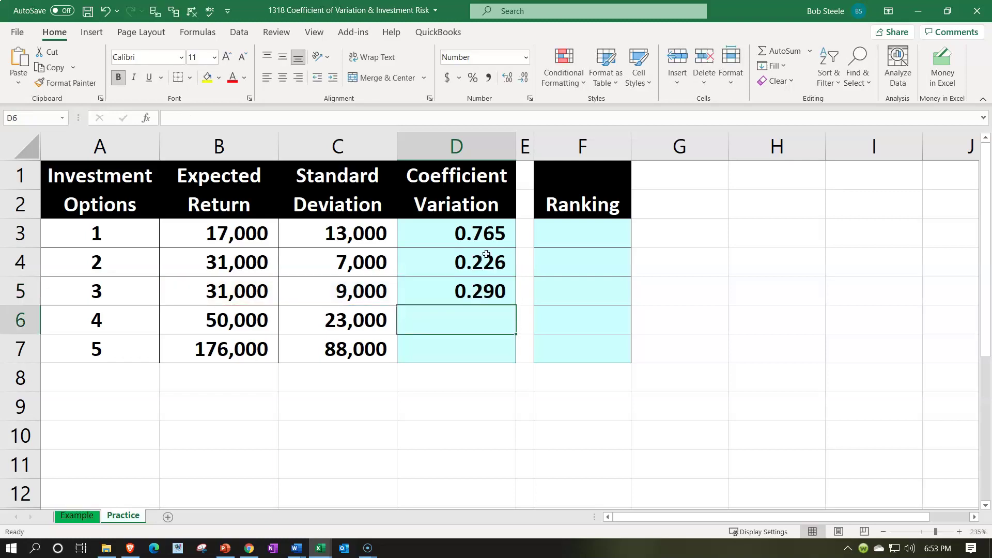
{"action": "type", "text": "="}
{"action": "key", "text": "Left"}
{"action": "type", "text": "/"}
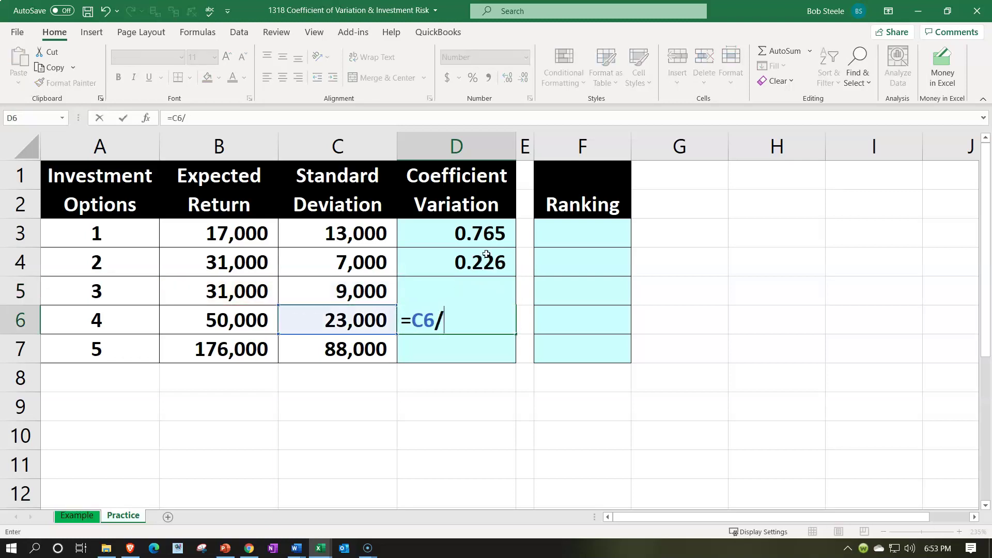
{"action": "key", "text": "Left"}
{"action": "key", "text": "Left"}
{"action": "key", "text": "Return"}
{"action": "type", "text": "="}
{"action": "key", "text": "Left"}
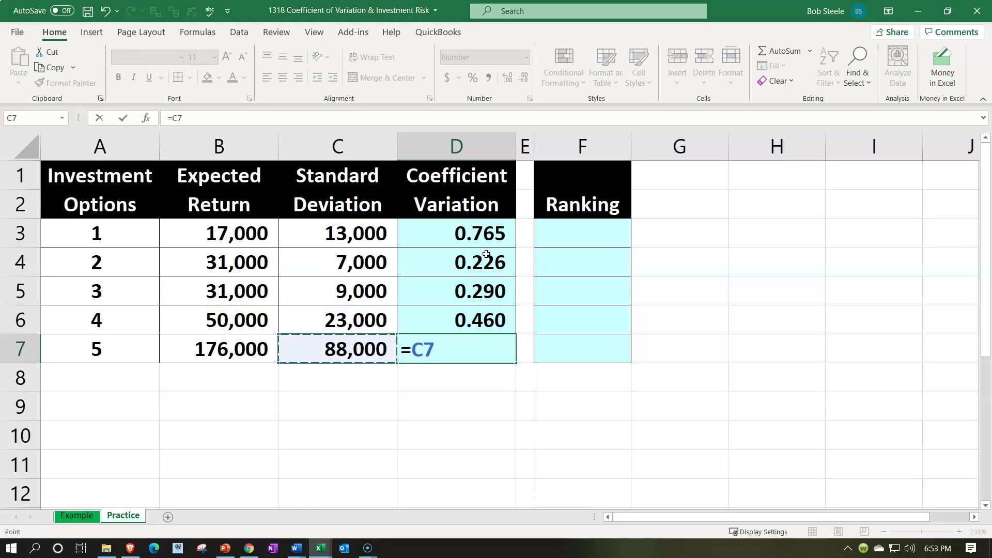
{"action": "type", "text": "/"}
{"action": "key", "text": "Left"}
{"action": "key", "text": "Left"}
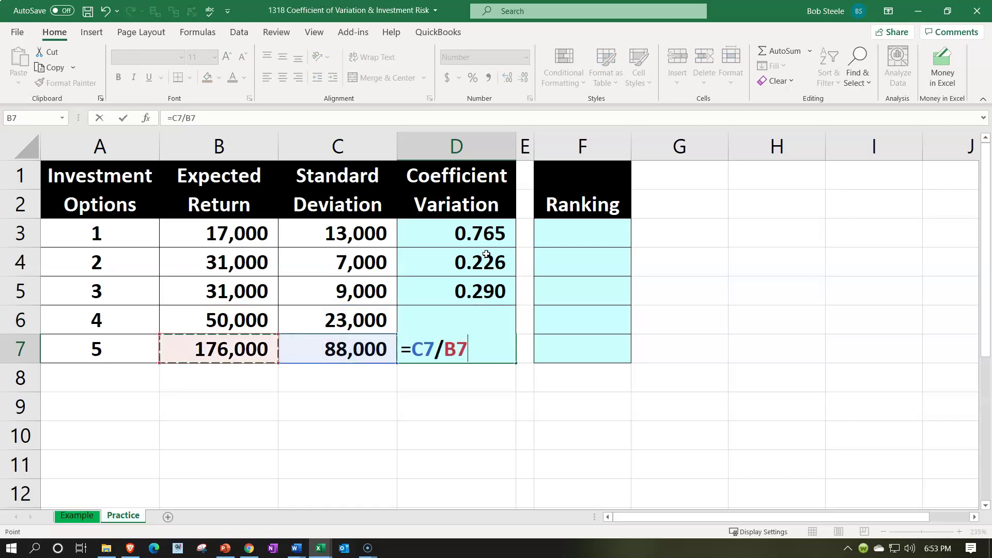
{"action": "key", "text": "Return"}
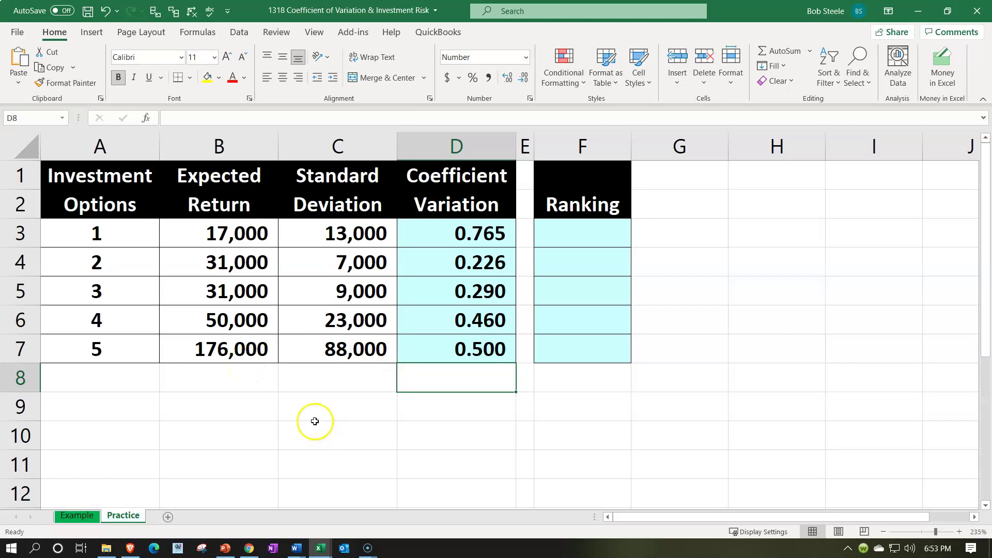
{"action": "left_click", "coordinate": [211, 229]}
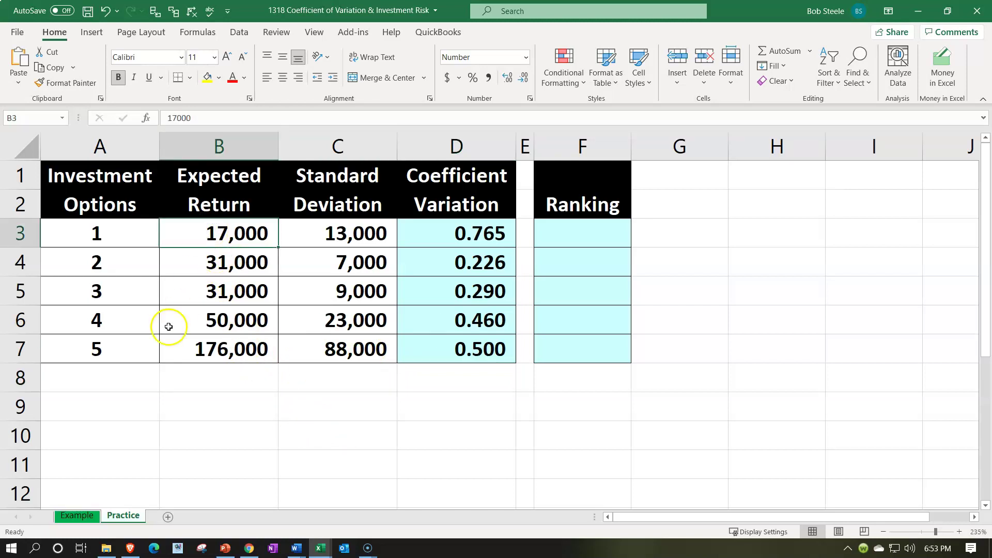
{"action": "key", "text": "Down"}
{"action": "key", "text": "Down"}
{"action": "key", "text": "Down"}
{"action": "key", "text": "Down"}
{"action": "key", "text": "Up"}
{"action": "key", "text": "Up"}
{"action": "key", "text": "Up"}
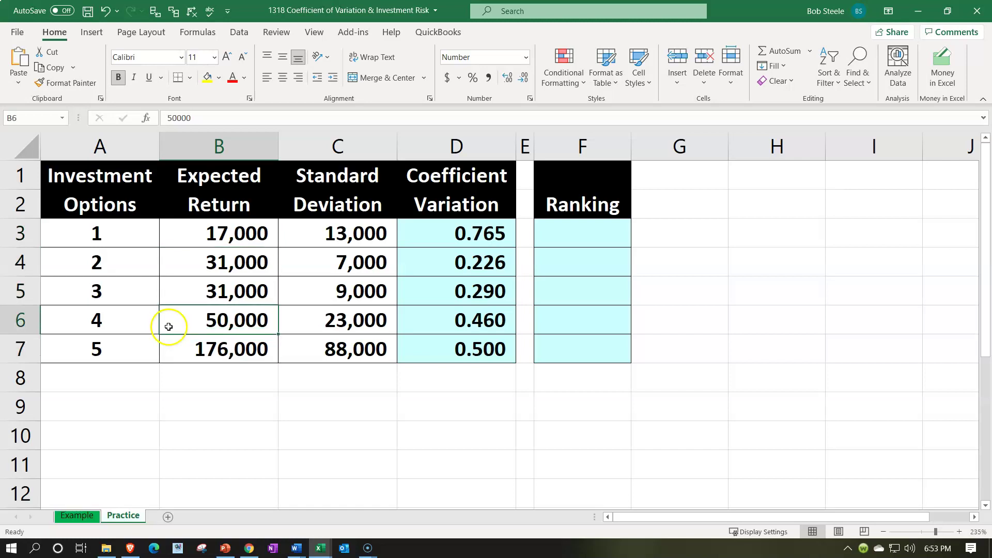
{"action": "key", "text": "Up"}
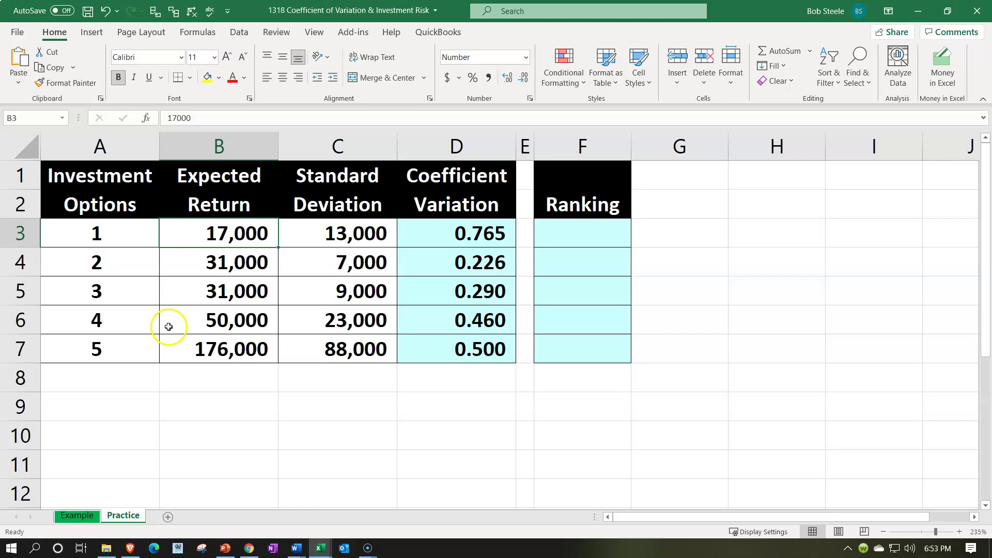
{"action": "key", "text": "Right"}
{"action": "key", "text": "Right"}
{"action": "key", "text": "Down"}
{"action": "key", "text": "Down"}
{"action": "key", "text": "Down"}
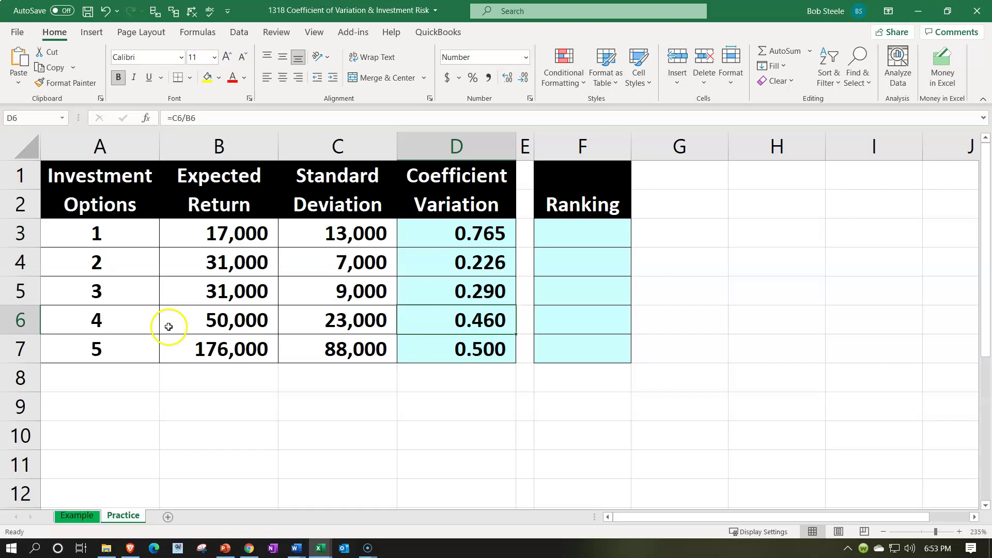
{"action": "key", "text": "Right"}
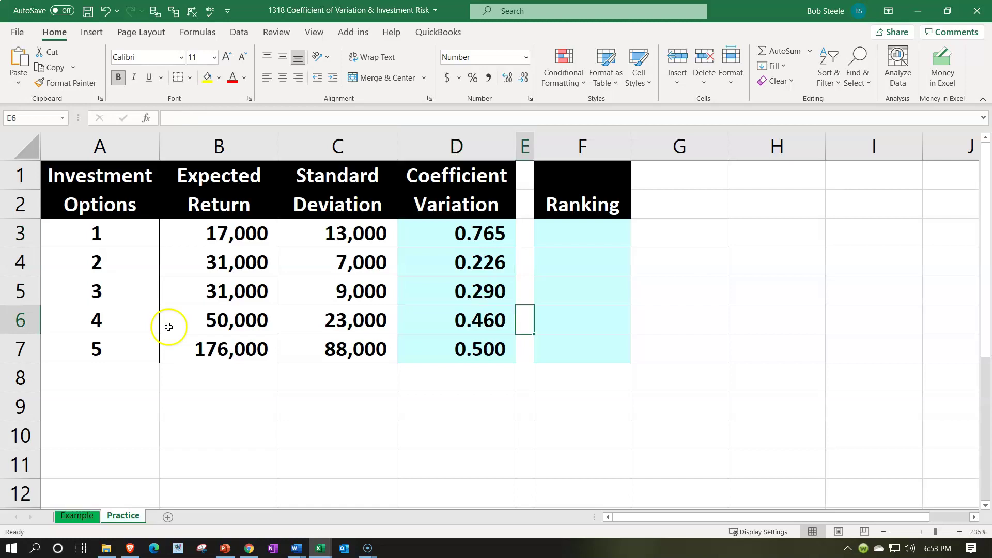
{"action": "key", "text": "Right"}
- Give option 2 rank 1 and option 3 rank 2 in the Ranking column
{"action": "key", "text": "Up"}
{"action": "key", "text": "Up"}
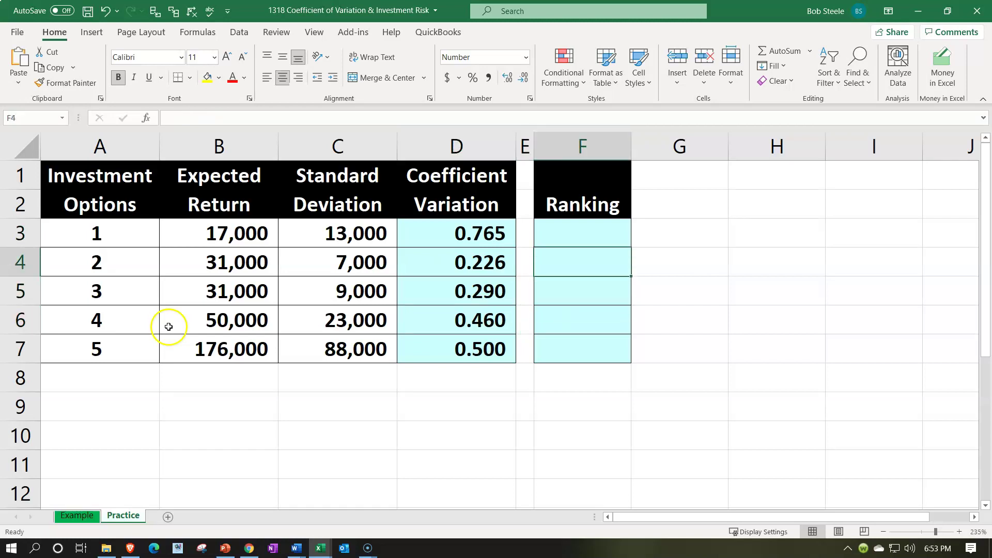
{"action": "key", "text": "Left"}
{"action": "key", "text": "Left"}
{"action": "key", "text": "Right"}
{"action": "key", "text": "Right"}
{"action": "type", "text": "1"}
{"action": "key", "text": "Return"}
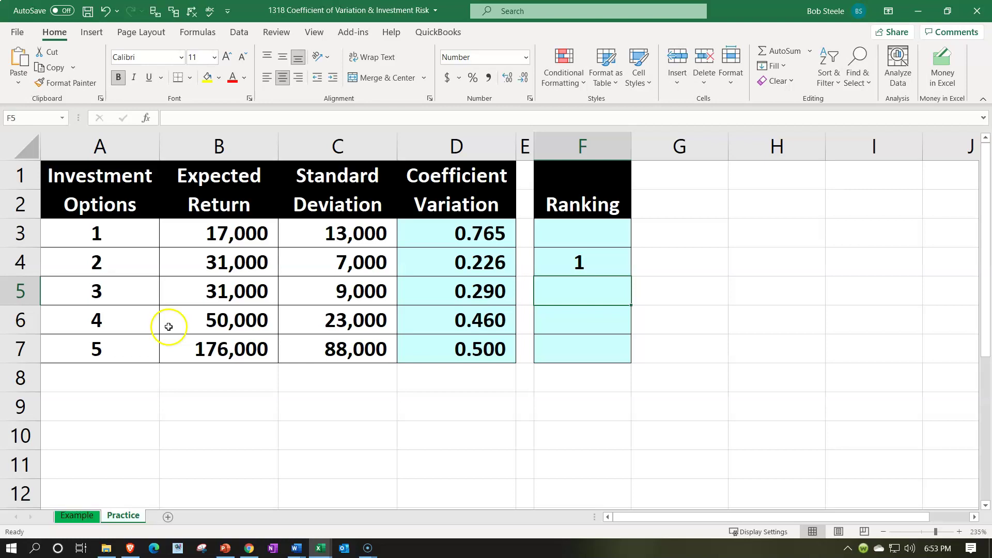
{"action": "key", "text": "Left"}
{"action": "key", "text": "Left"}
{"action": "key", "text": "Right"}
{"action": "key", "text": "Right"}
{"action": "type", "text": "2"}
{"action": "key", "text": "Return"}
- Rank investment 4 as 3, investment 5 as 4, and investment 1 as 5
{"action": "key", "text": "Left"}
{"action": "key", "text": "Left"}
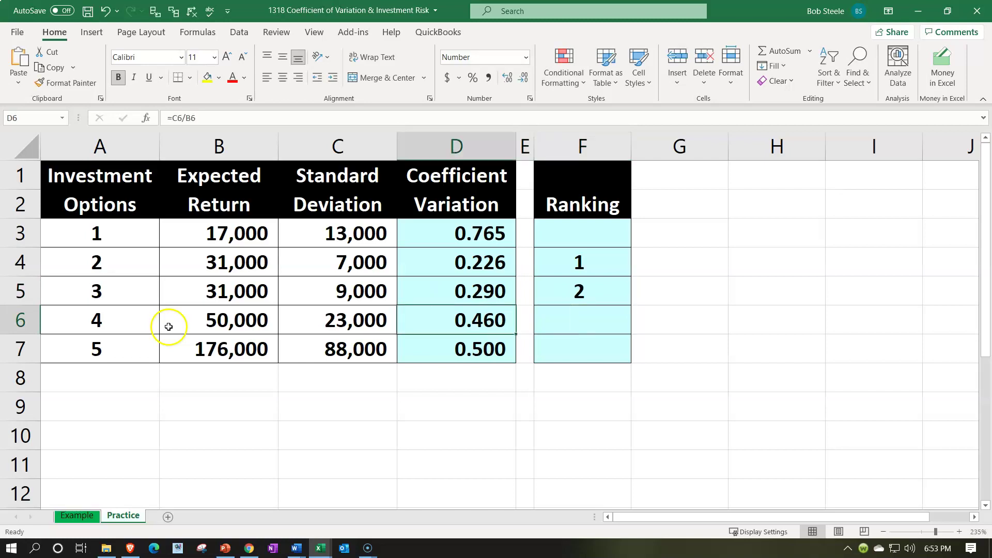
{"action": "key", "text": "Right"}
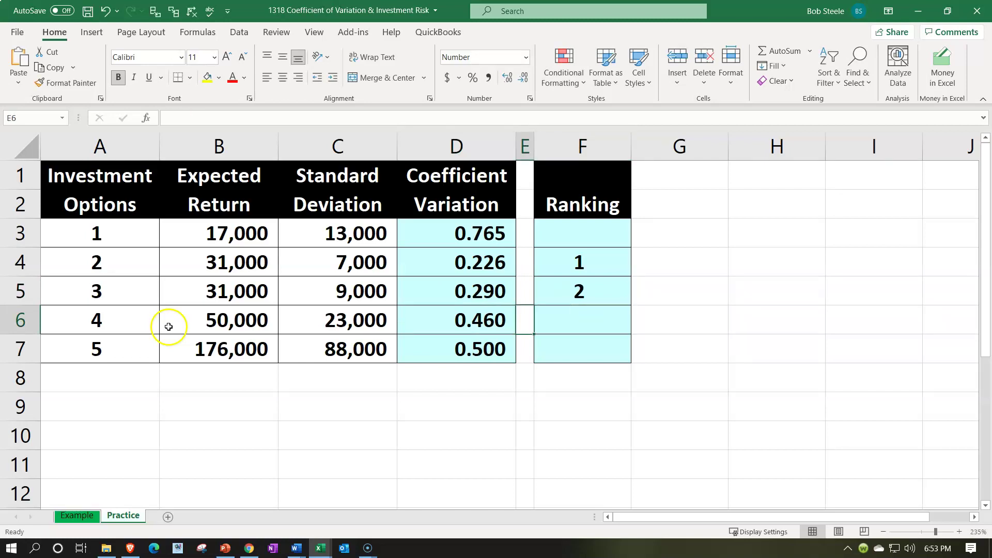
{"action": "key", "text": "Right"}
{"action": "type", "text": "3"}
{"action": "key", "text": "Return"}
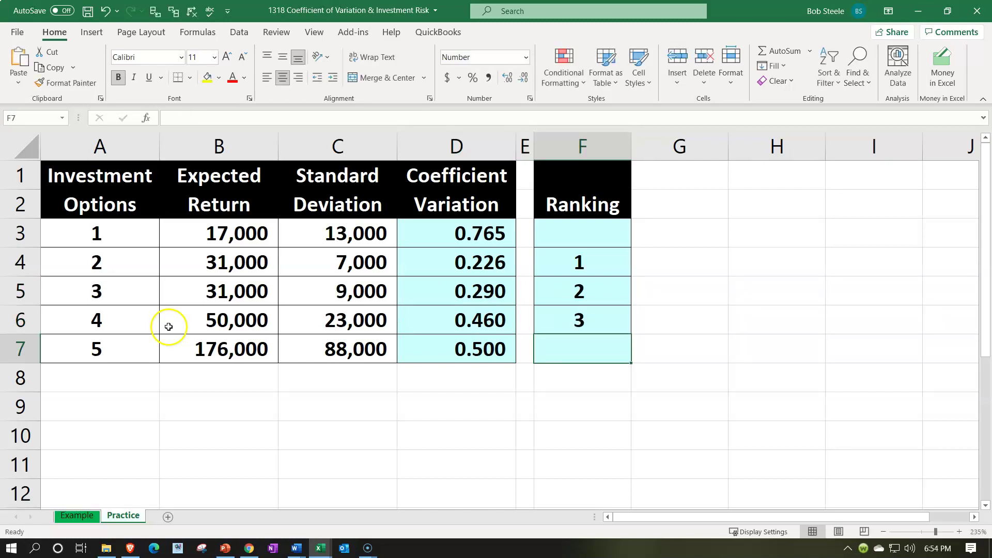
{"action": "type", "text": "4"}
{"action": "key", "text": "Return"}
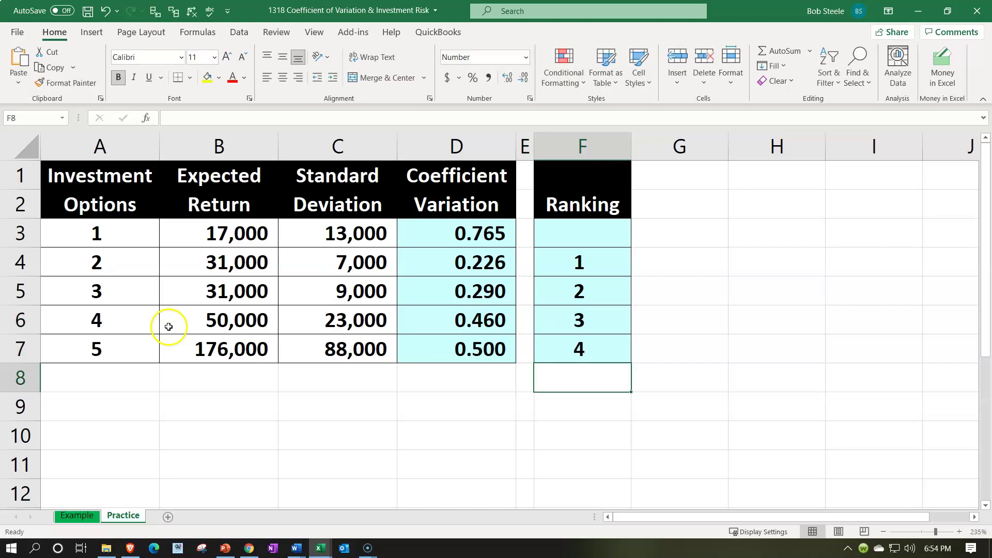
{"action": "key", "text": "ctrl+Up"}
{"action": "key", "text": "ctrl+Up"}
{"action": "key", "text": "Up"}
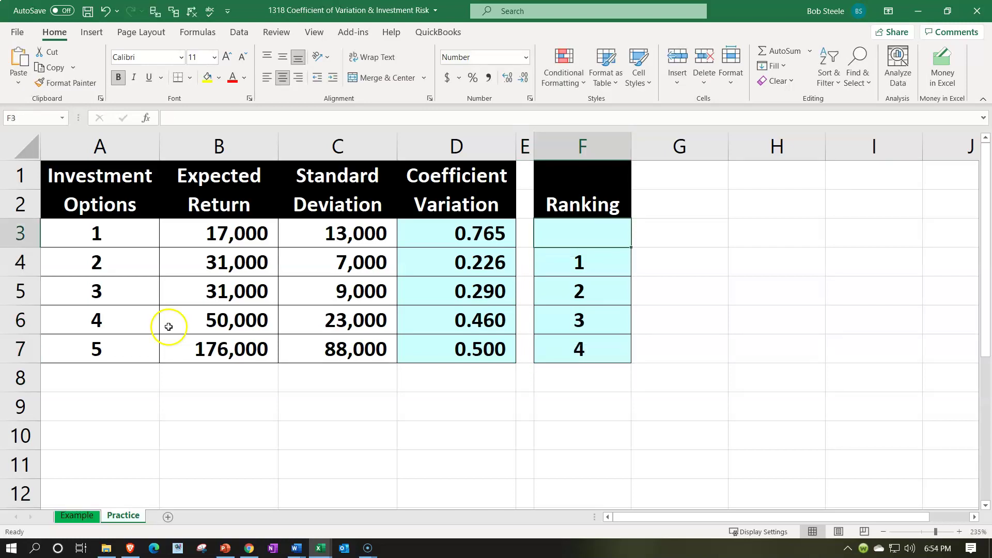
{"action": "type", "text": "5"}
{"action": "key", "text": "Return"}
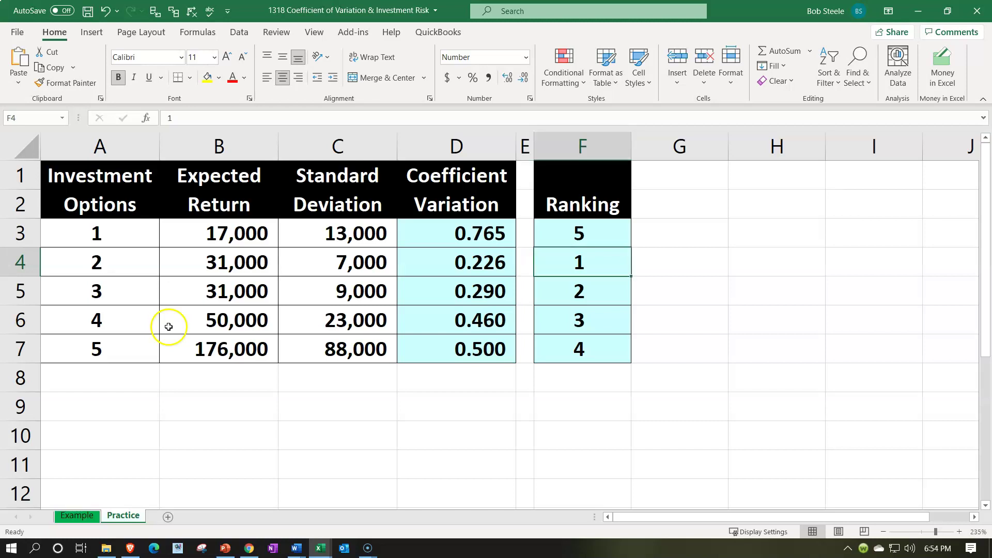
{"action": "key", "text": "Left"}
{"action": "key", "text": "Left"}
{"action": "key", "text": "Left"}
{"action": "key", "text": "Left"}
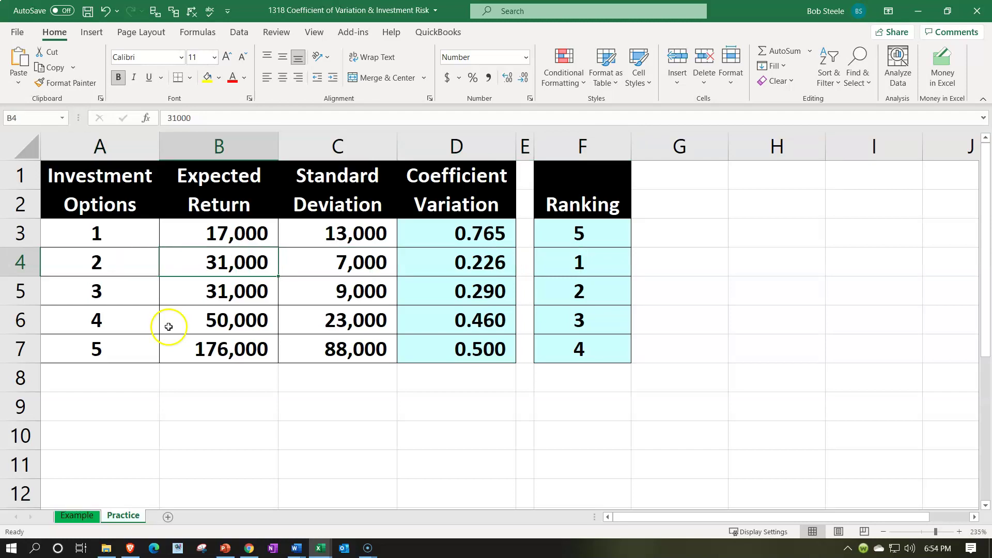
{"action": "key", "text": "Right"}
{"action": "key", "text": "Right"}
{"action": "key", "text": "Right"}
{"action": "key", "text": "Right"}
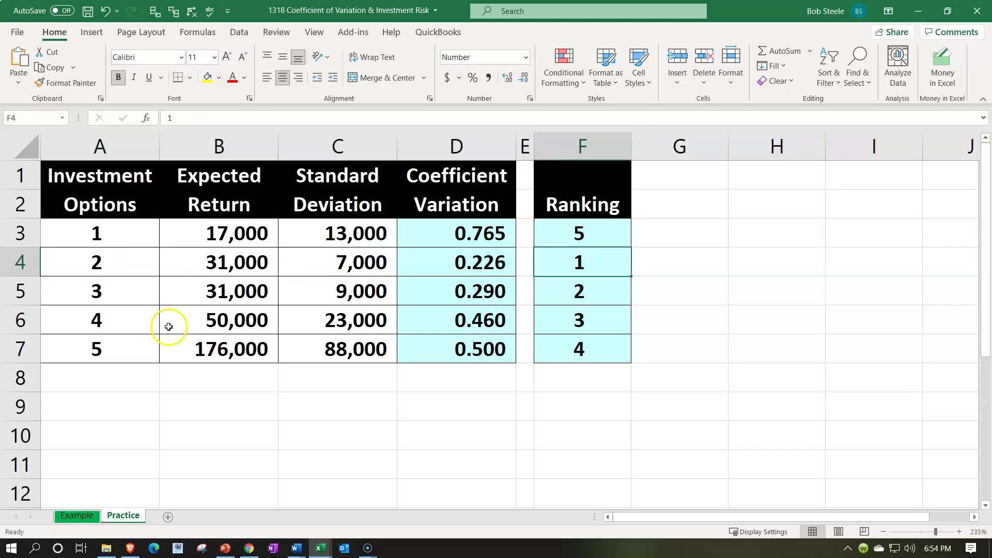
{"action": "key", "text": "Down"}
{"action": "key", "text": "Left"}
{"action": "key", "text": "Left"}
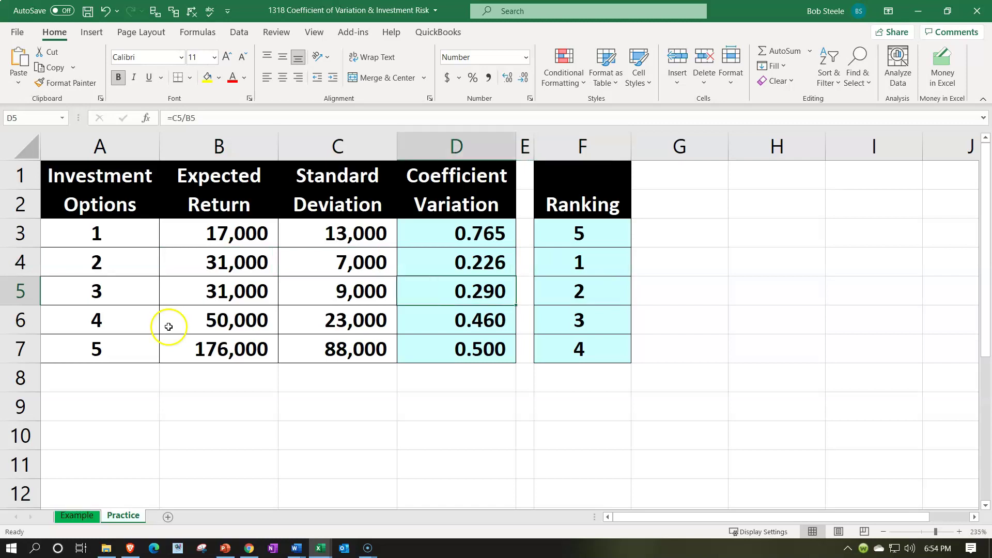
{"action": "key", "text": "Left"}
{"action": "key", "text": "Left"}
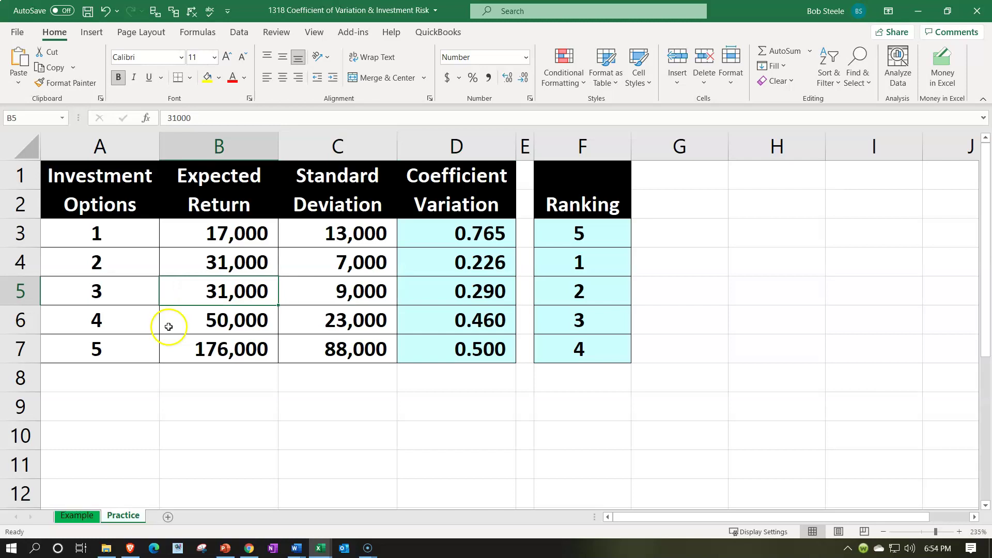
{"action": "key", "text": "Up"}
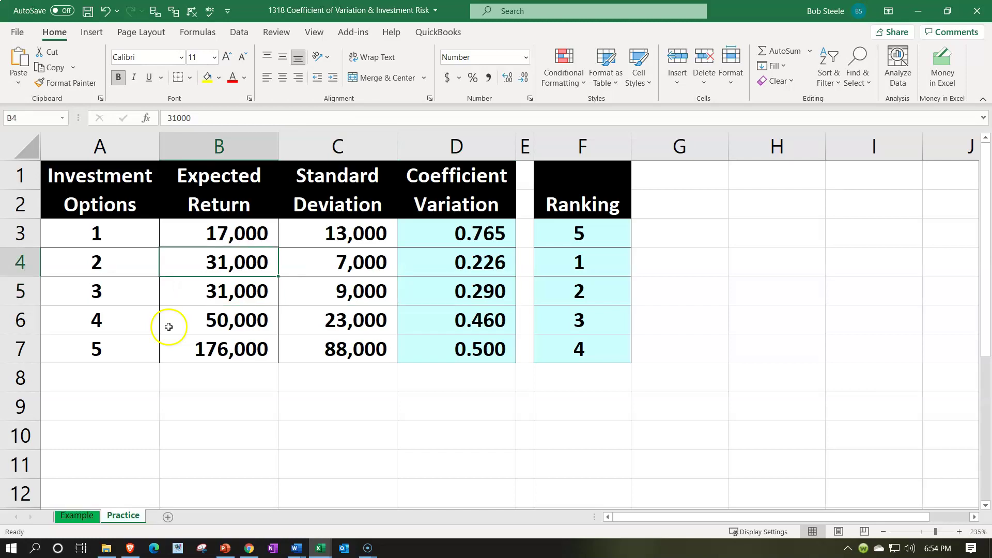
{"action": "key", "text": "Down"}
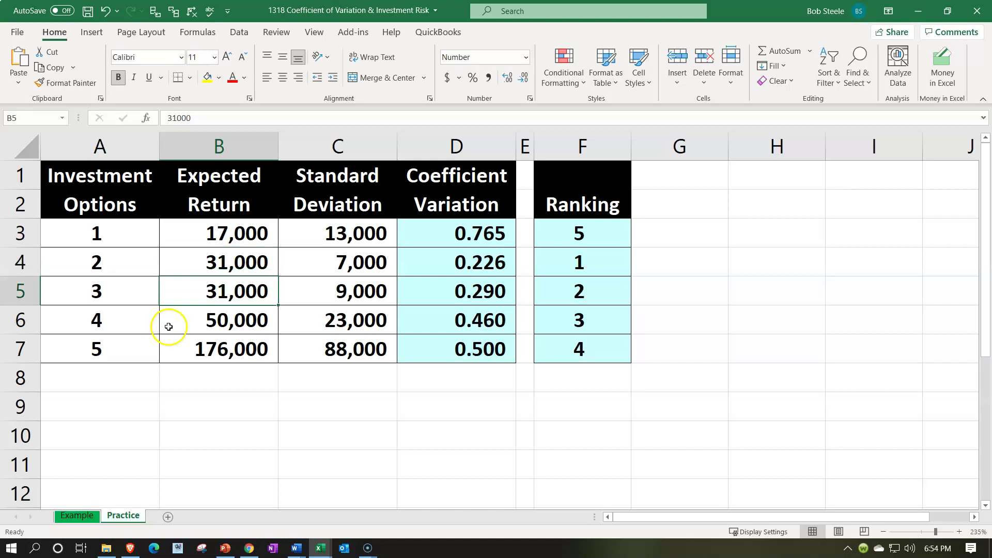
{"action": "key", "text": "Up"}
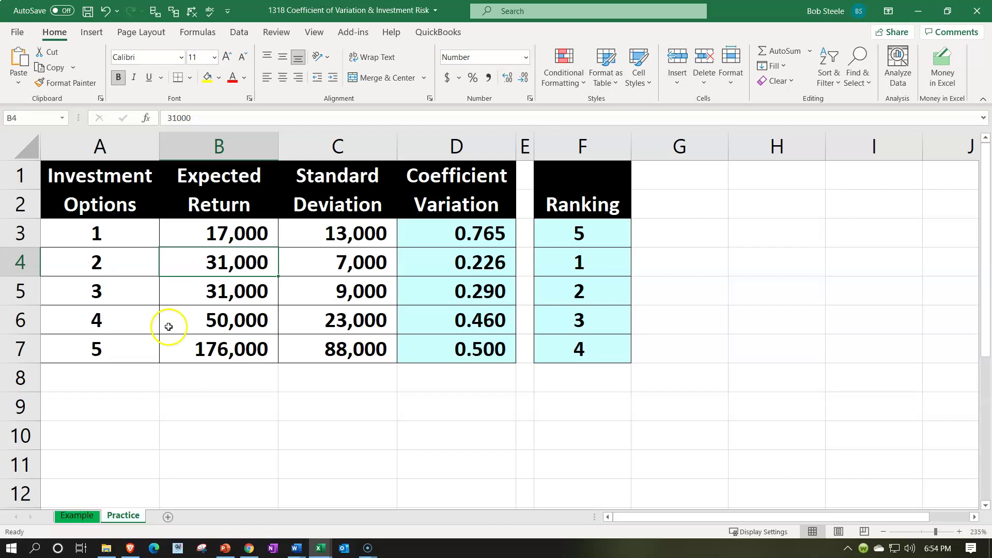
{"action": "key", "text": "Right"}
{"action": "key", "text": "Right"}
{"action": "key", "text": "Right"}
{"action": "key", "text": "Right"}
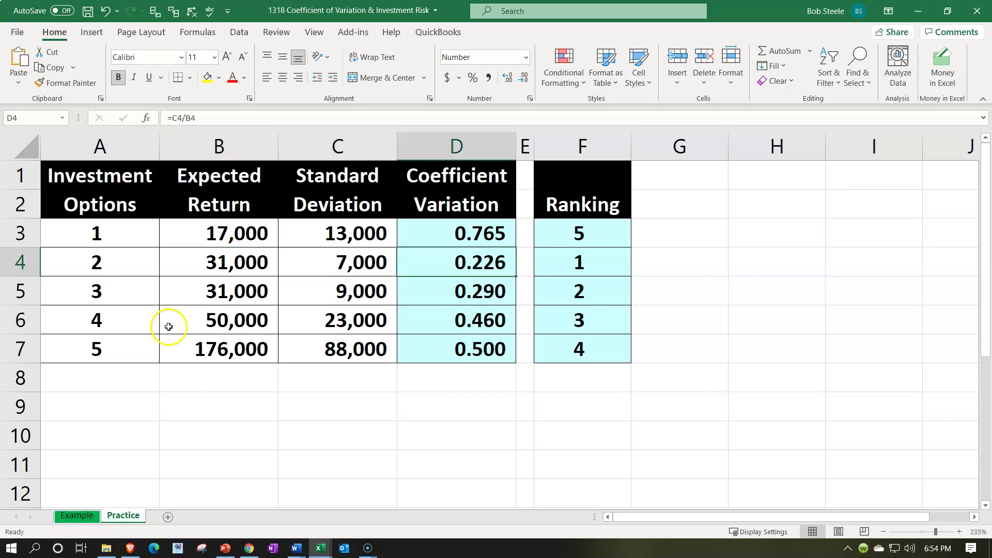
{"action": "key", "text": "Left"}
{"action": "key", "text": "Left"}
{"action": "key", "text": "Left"}
{"action": "key", "text": "Left"}
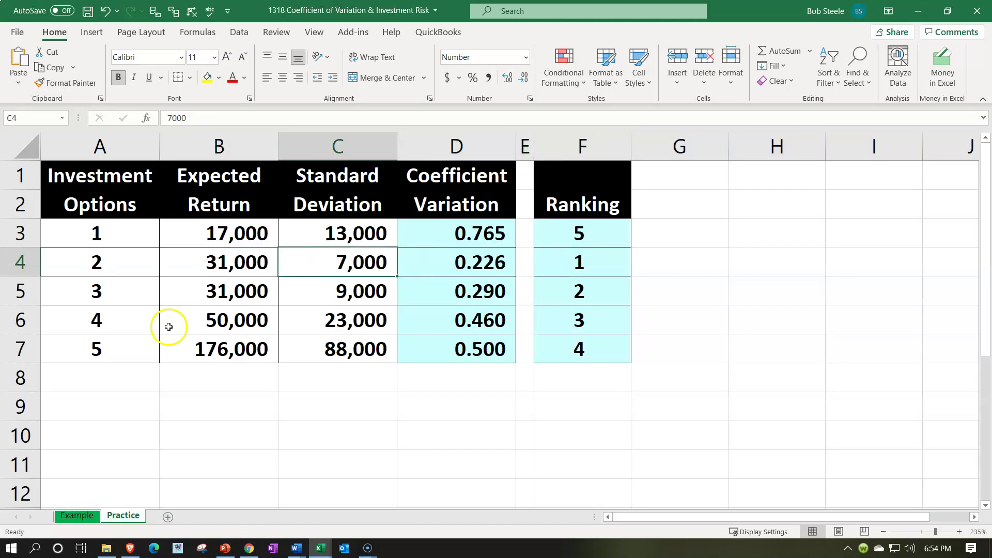
{"action": "key", "text": "Down"}
{"action": "key", "text": "Up"}
{"action": "key", "text": "Down"}
{"action": "key", "text": "Up"}
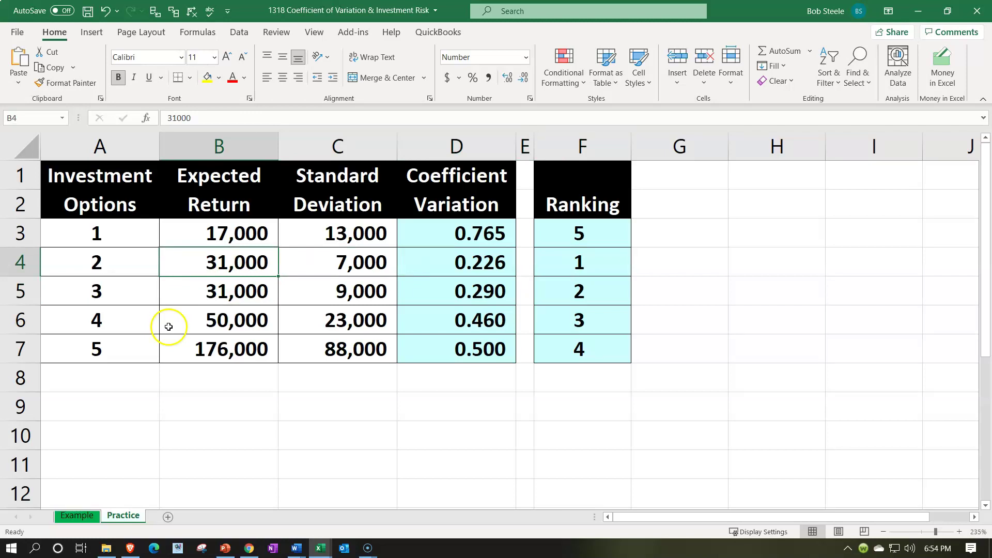
{"action": "key", "text": "Down"}
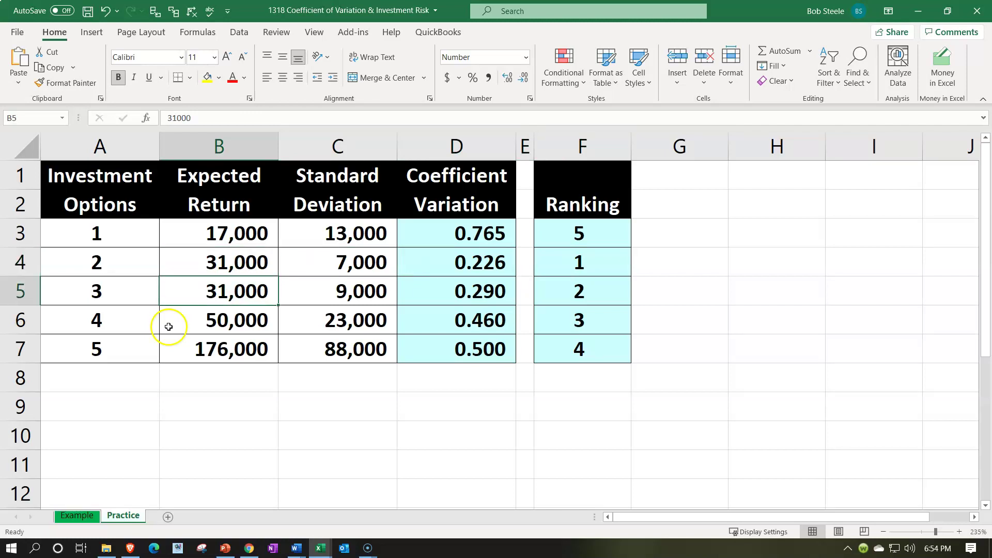
{"action": "key", "text": "Down"}
{"action": "key", "text": "Right"}
{"action": "key", "text": "Right"}
{"action": "key", "text": "Right"}
{"action": "key", "text": "Right"}
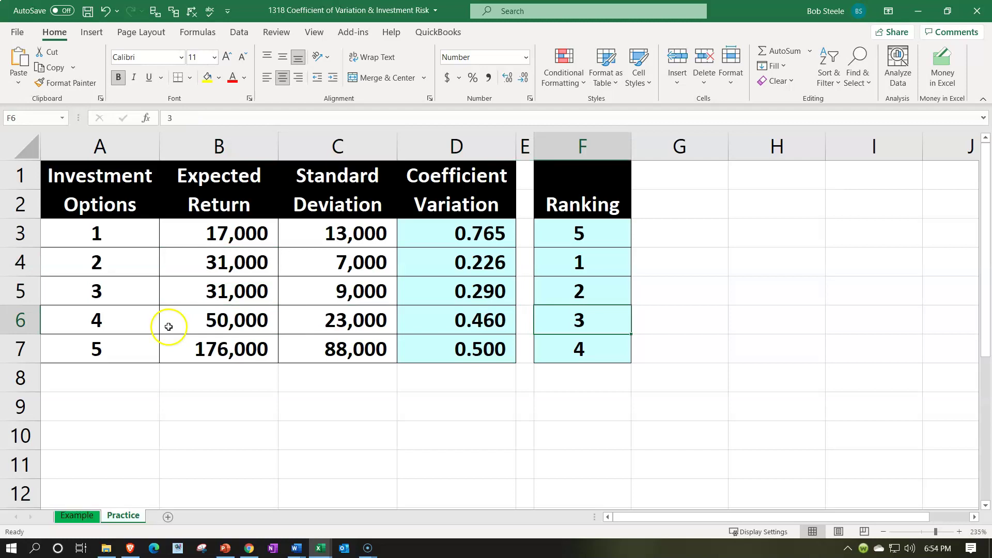
{"action": "key", "text": "Left"}
{"action": "key", "text": "Left"}
{"action": "key", "text": "Left"}
{"action": "key", "text": "Right"}
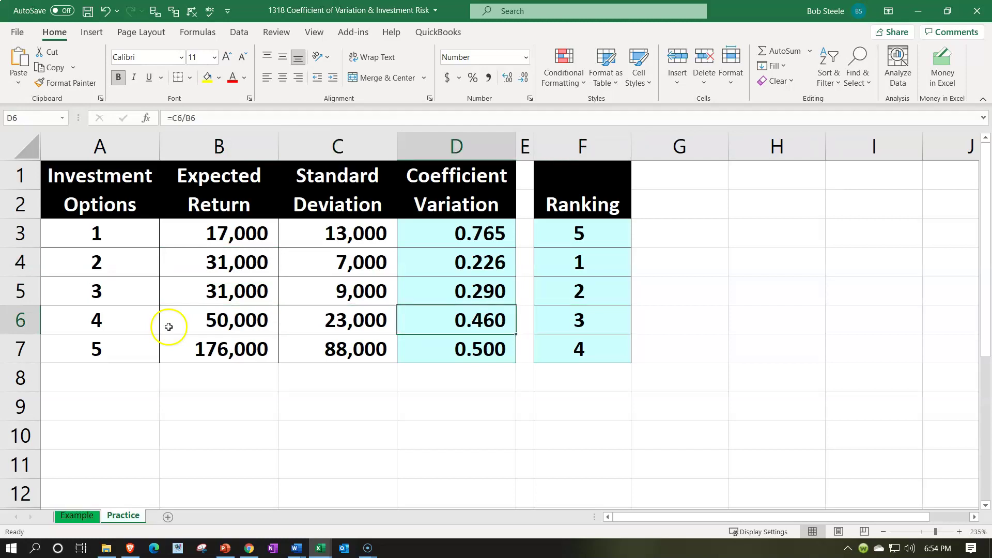
{"action": "key", "text": "Left"}
{"action": "key", "text": "Left"}
{"action": "key", "text": "Left"}
{"action": "key", "text": "Right"}
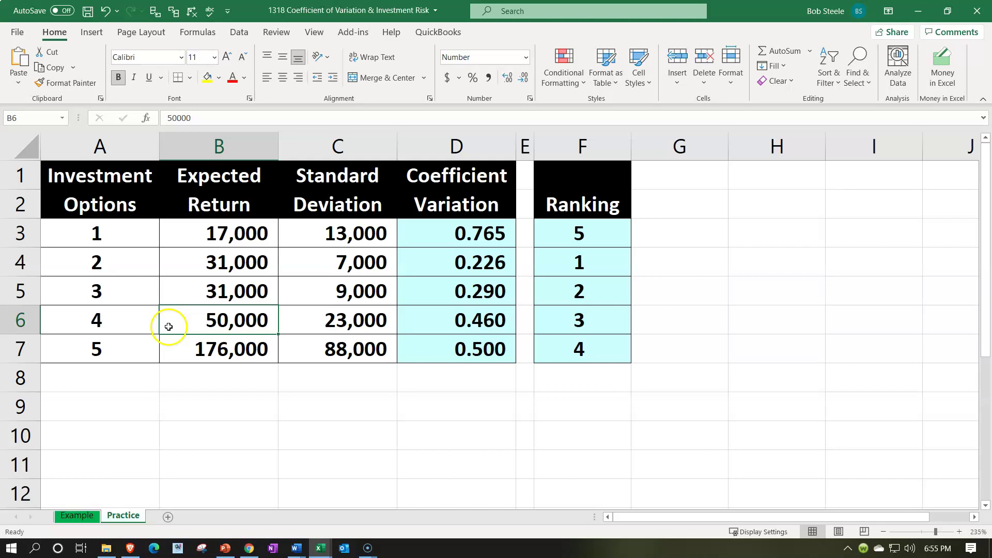
{"action": "key", "text": "Right"}
{"action": "key", "text": "Left"}
{"action": "key", "text": "Down"}
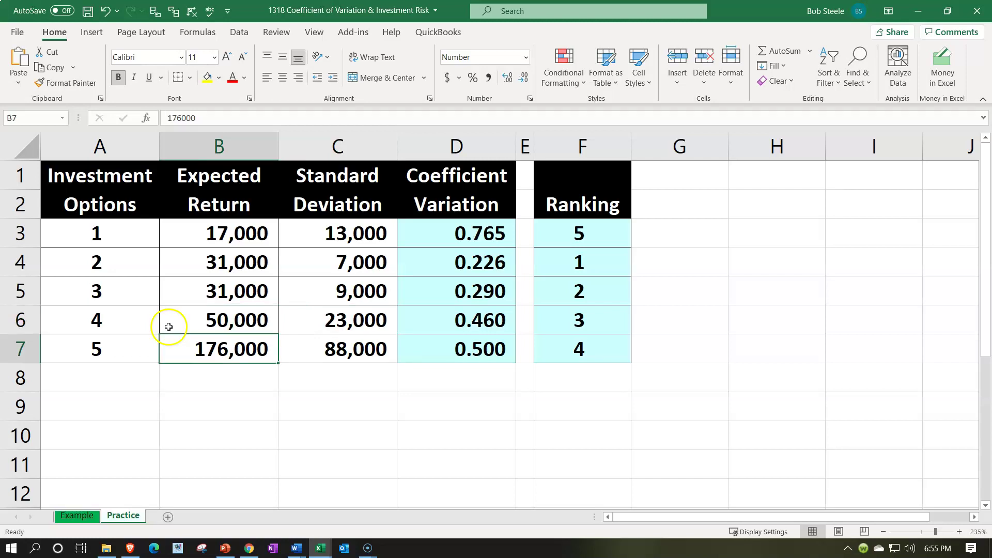
{"action": "key", "text": "Up"}
{"action": "key", "text": "Up"}
{"action": "key", "text": "Up"}
{"action": "key", "text": "Up"}
{"action": "key", "text": "Right"}
{"action": "key", "text": "Right"}
{"action": "key", "text": "Right"}
{"action": "key", "text": "Right"}
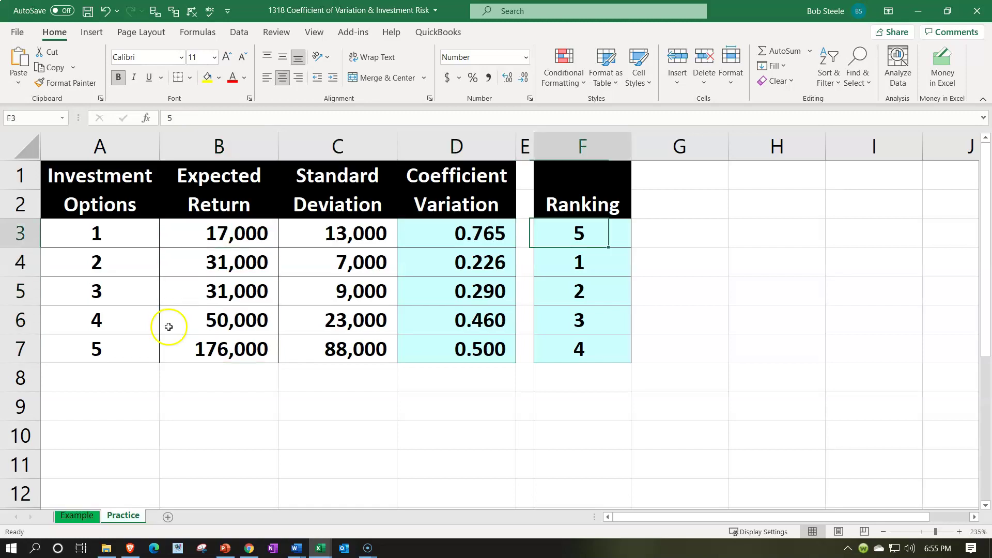
{"action": "key", "text": "Left"}
{"action": "key", "text": "Left"}
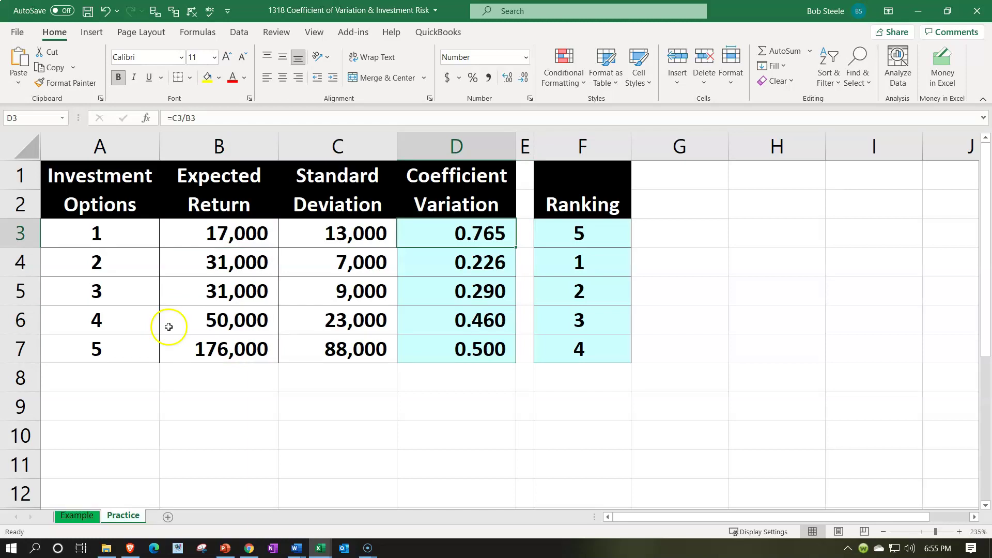
{"action": "key", "text": "Right"}
{"action": "key", "text": "Right"}
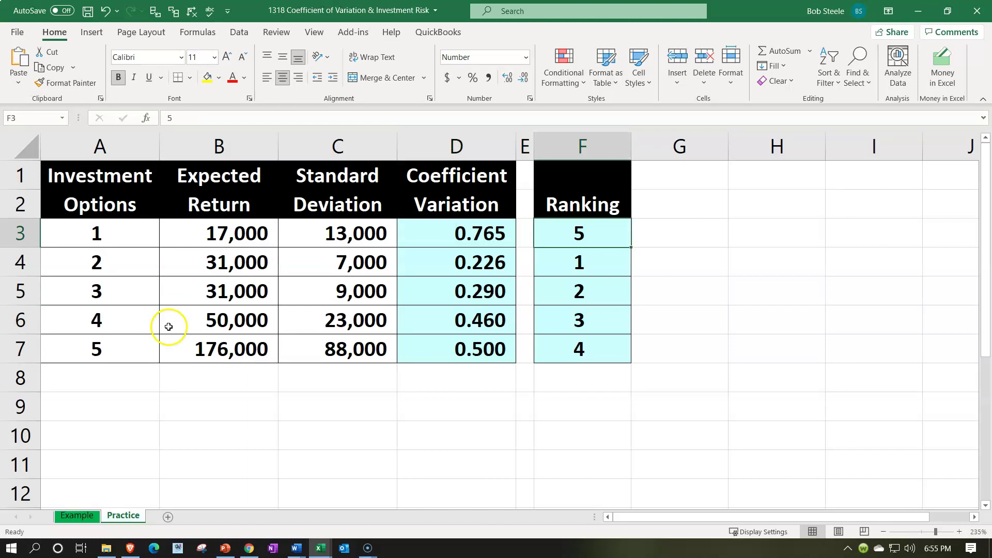
{"action": "key", "text": "Left"}
{"action": "key", "text": "Left"}
{"action": "key", "text": "Left"}
{"action": "key", "text": "Left"}
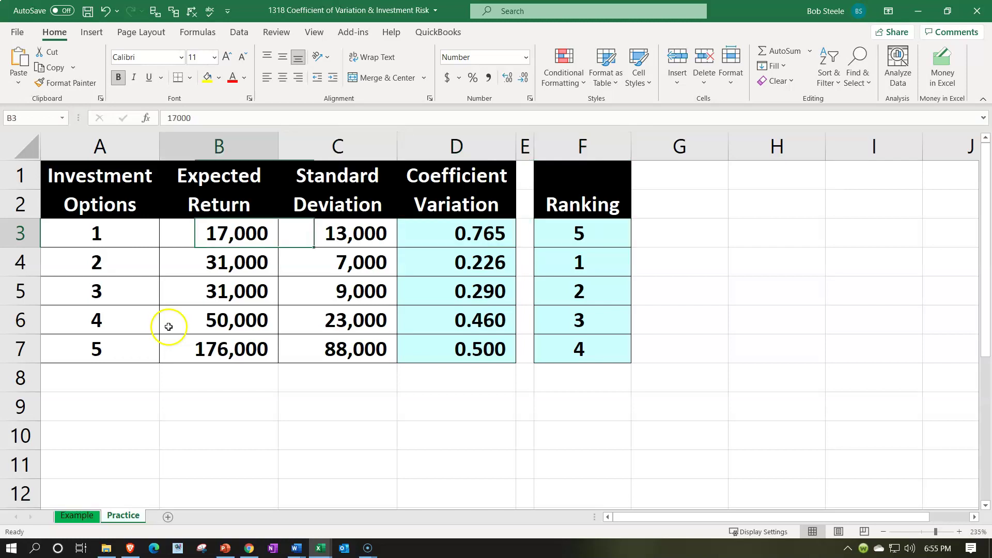
{"action": "key", "text": "Down"}
{"action": "key", "text": "Down"}
{"action": "key", "text": "Down"}
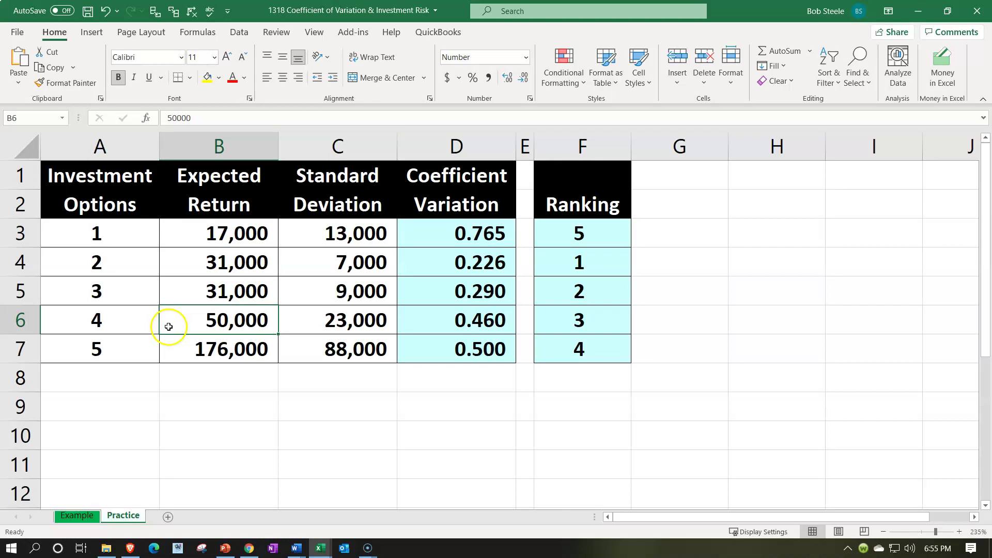
{"action": "key", "text": "Right"}
{"action": "key", "text": "Right"}
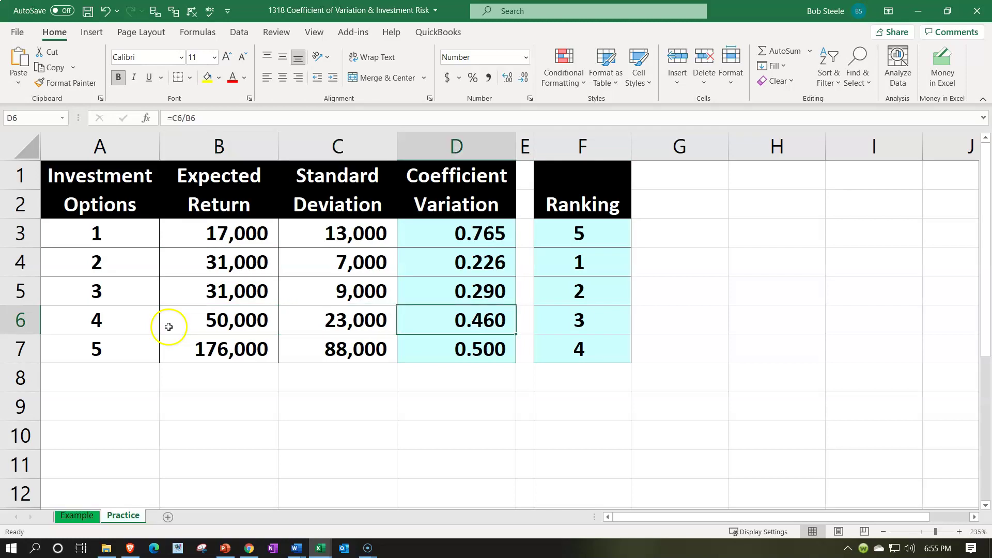
{"action": "key", "text": "Left"}
{"action": "key", "text": "Left"}
{"action": "key", "text": "Down"}
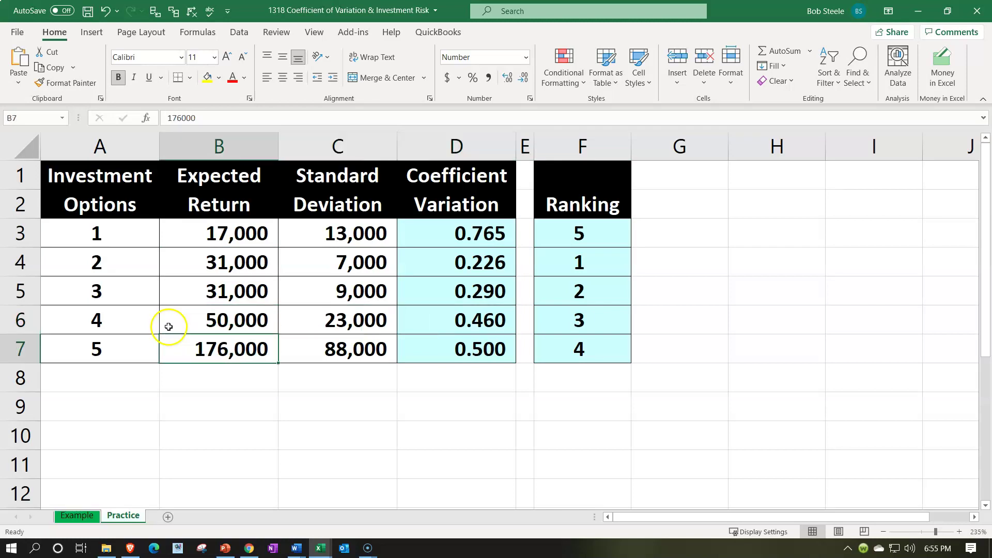